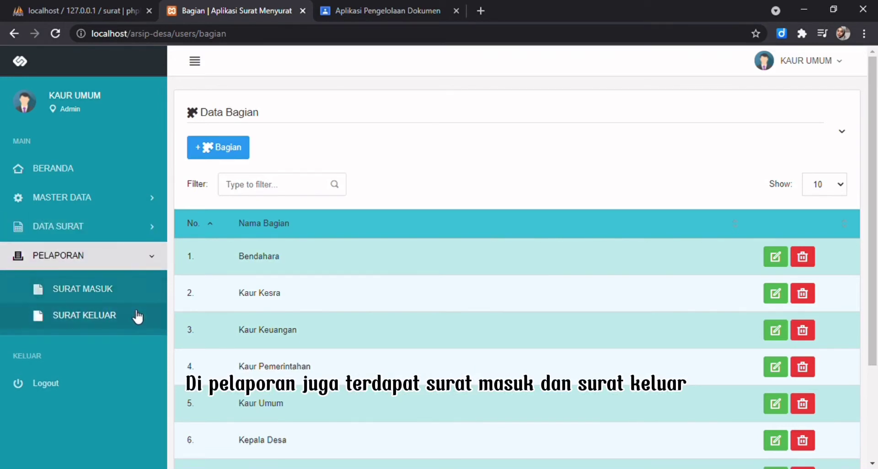
# Update the Kaur Umum profile's full name, e-mail and address and save it.
pyautogui.click(25, 102)
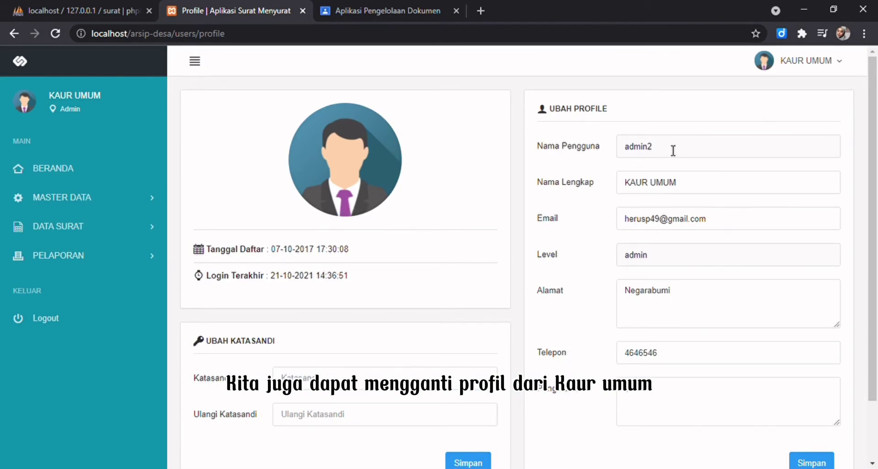
pyautogui.click(670, 180)
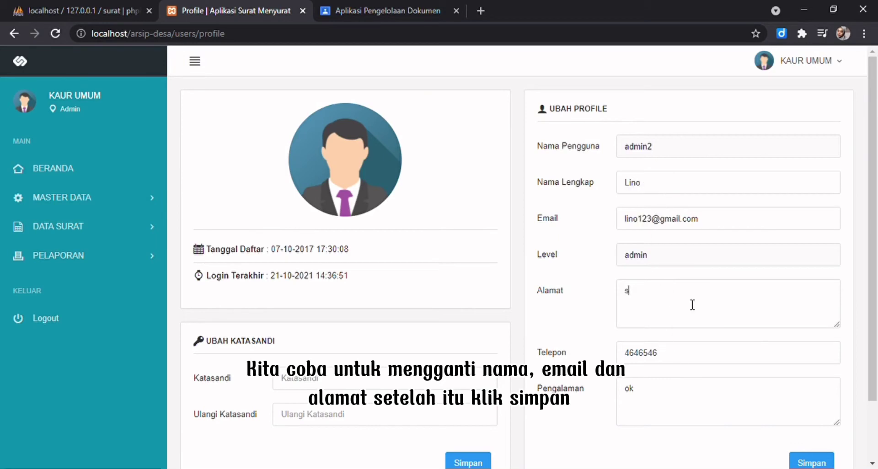
pyautogui.write('urabaya Jawa Tom')
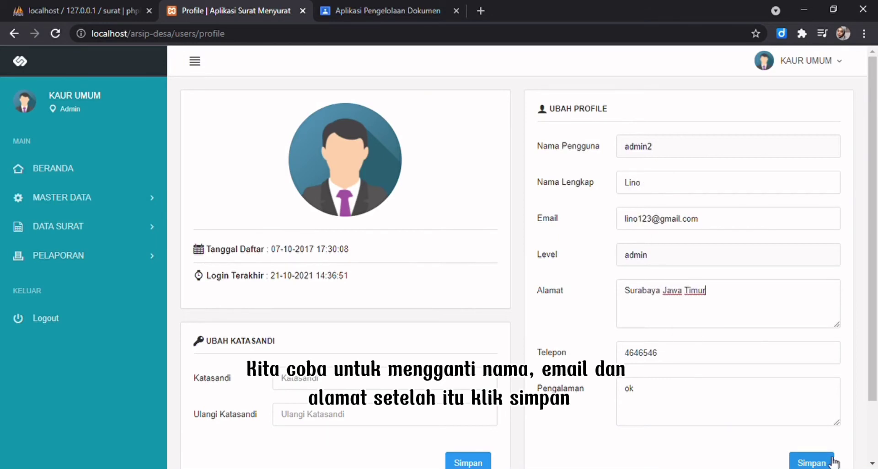
pyautogui.click(819, 463)
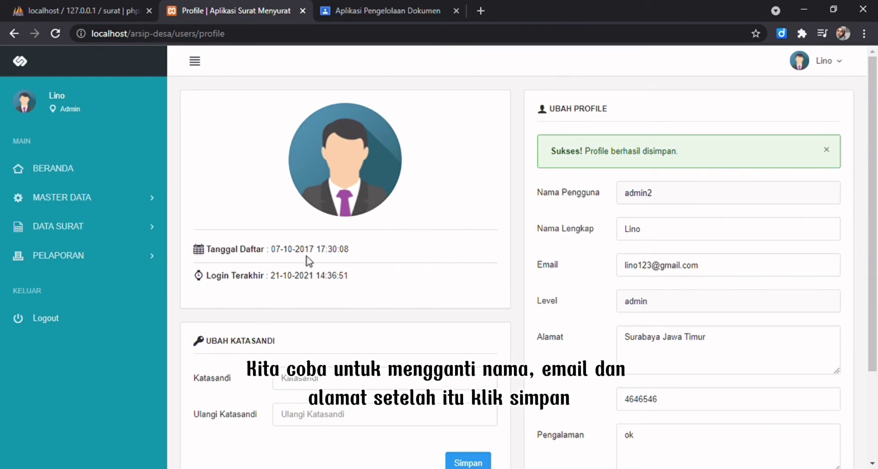
# Add a new section named 'Admin' under Master Data > Bagian.
pyautogui.click(88, 202)
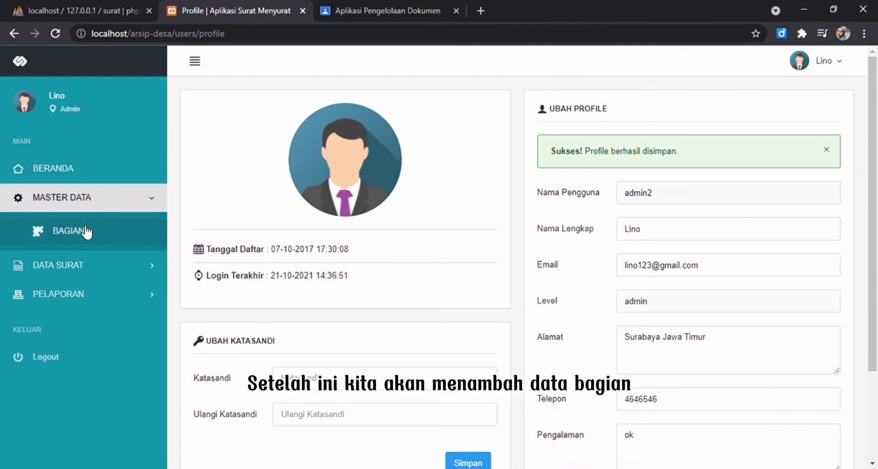
pyautogui.click(85, 232)
pyautogui.click(215, 149)
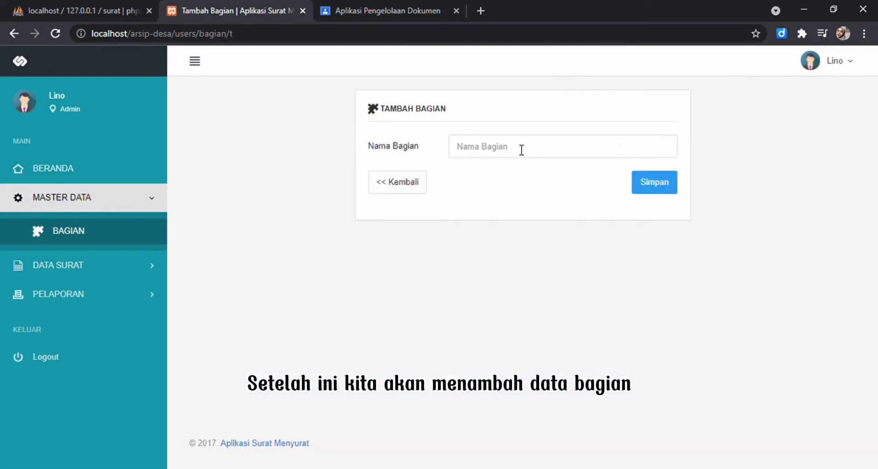
pyautogui.click(522, 149)
pyautogui.write('Admin')
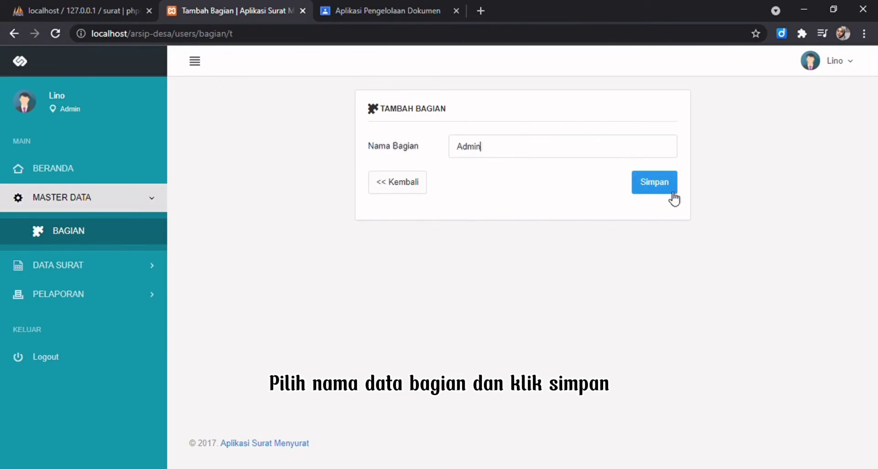
pyautogui.click(674, 198)
pyautogui.click(123, 237)
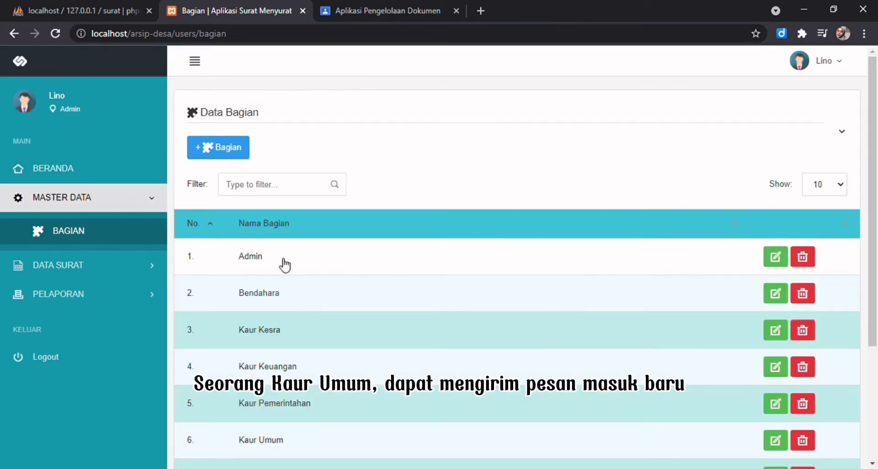
# Browse the Surat Masuk and Surat Keluar lists, ending on Surat Masuk.
pyautogui.click(112, 274)
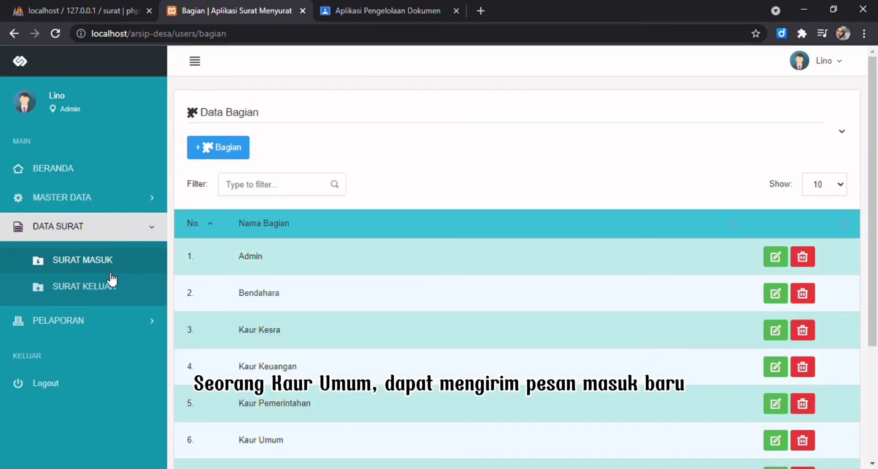
pyautogui.click(112, 269)
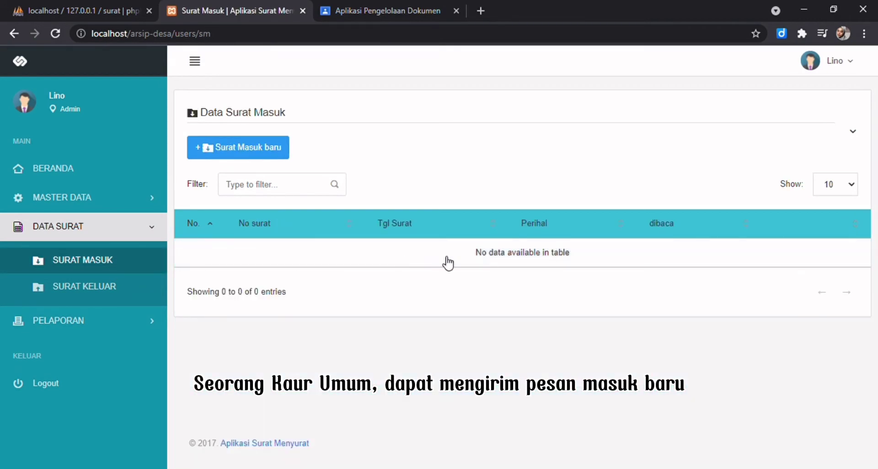
pyautogui.click(127, 287)
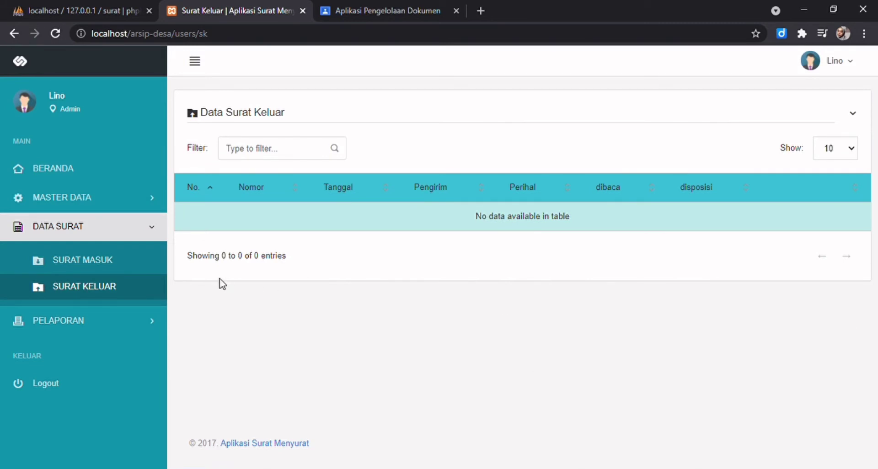
pyautogui.click(151, 269)
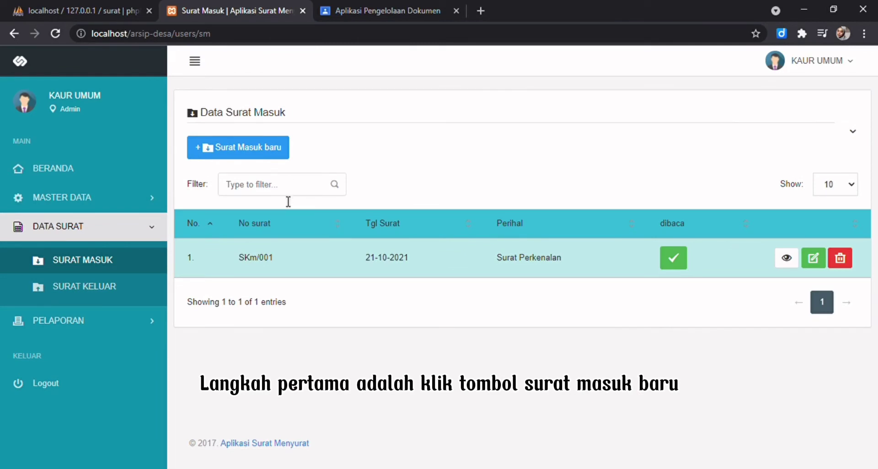
# Start a new incoming letter with subject 'Surat Perkenalan'.
pyautogui.click(268, 159)
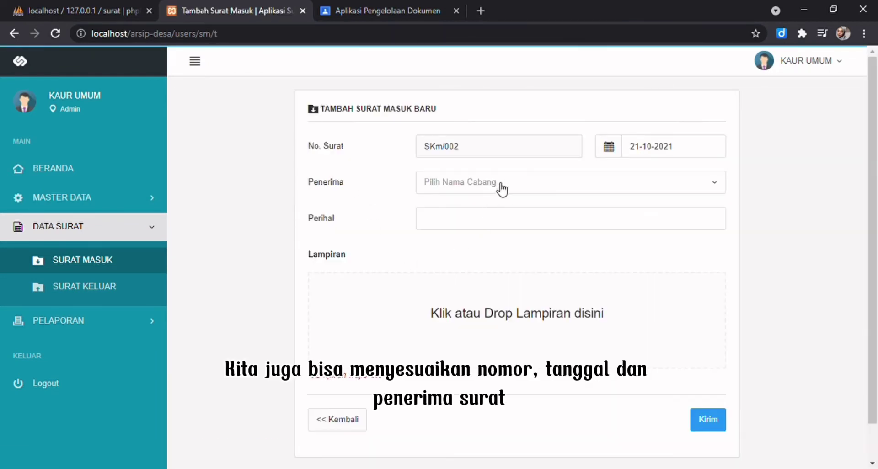
pyautogui.click(481, 183)
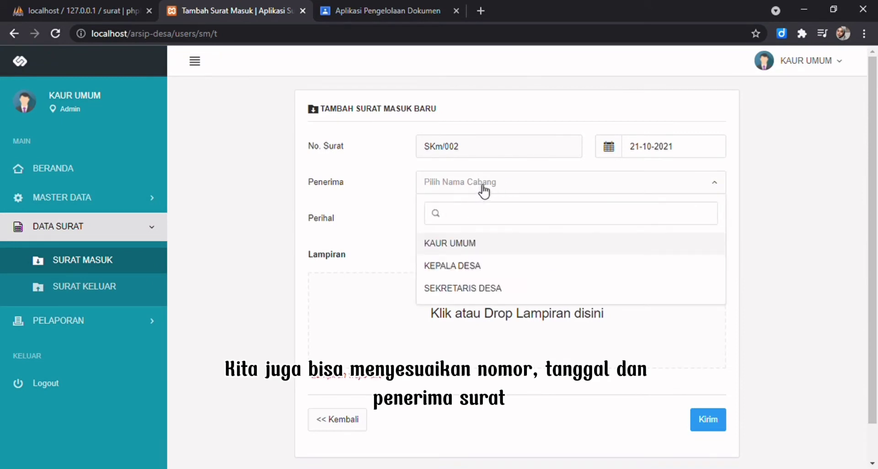
pyautogui.click(483, 185)
pyautogui.click(452, 229)
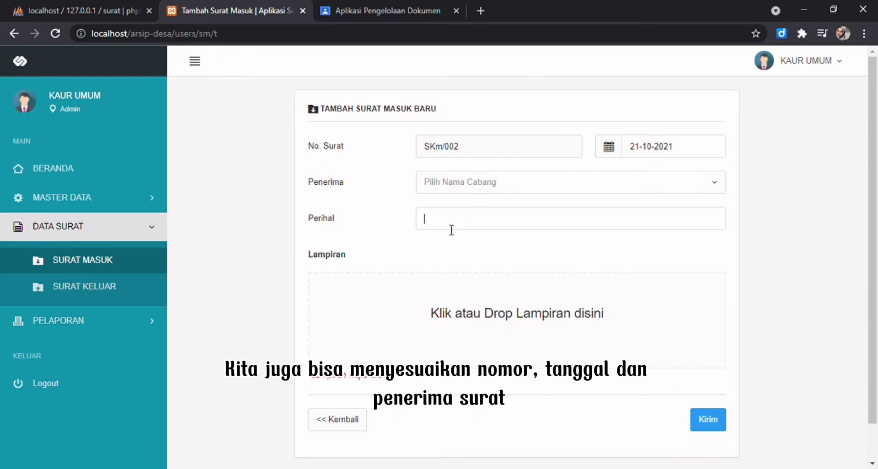
pyautogui.write('S')
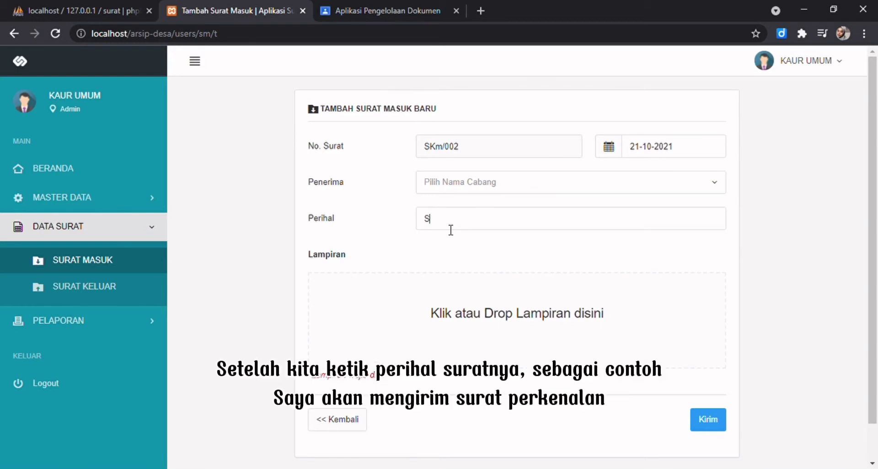
pyautogui.write('ura')
pyautogui.press('BackSpace')
# Attach the 16.9 KB letter document in Lampiran and send the letter.
pyautogui.press('super+e')
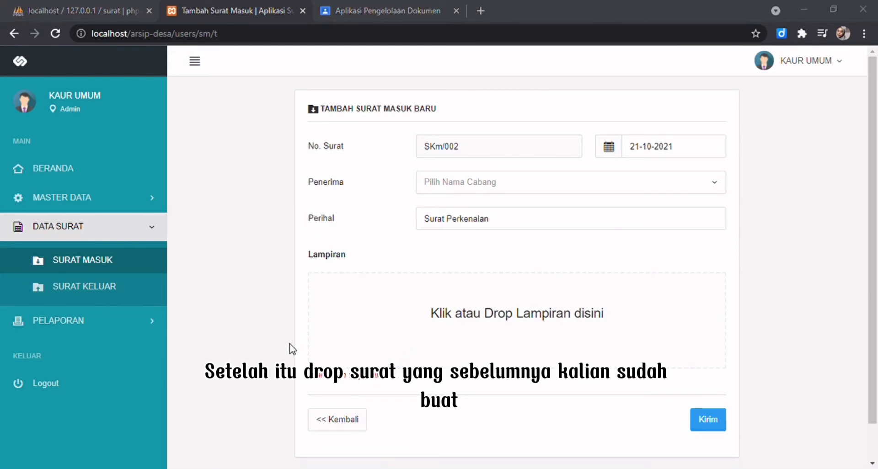
pyautogui.moveTo(639, 445); pyautogui.dragTo(532, 326)
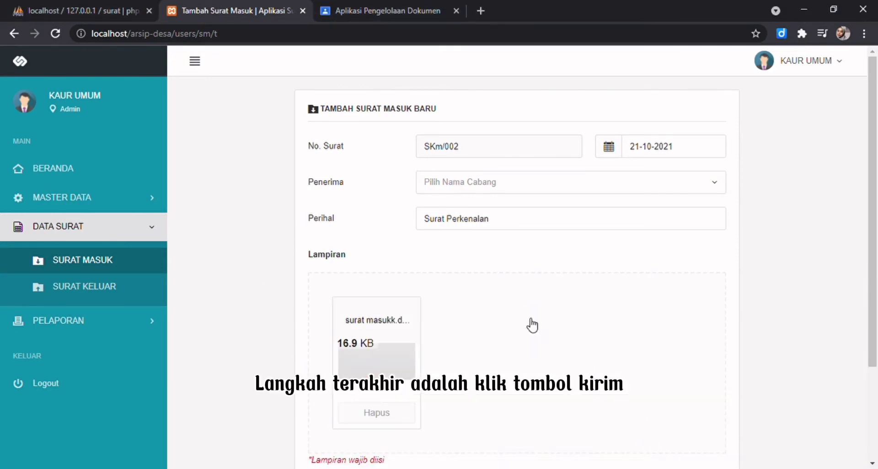
pyautogui.scroll(-3, 448, 394)
pyautogui.click(722, 379)
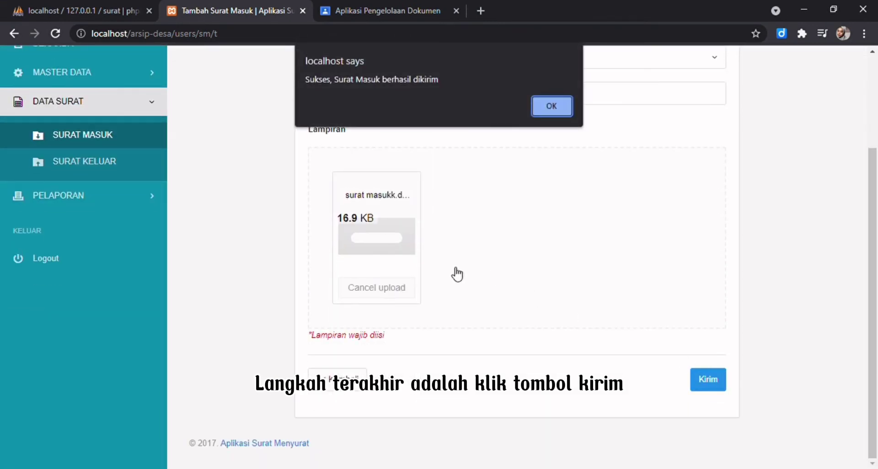
pyautogui.click(535, 110)
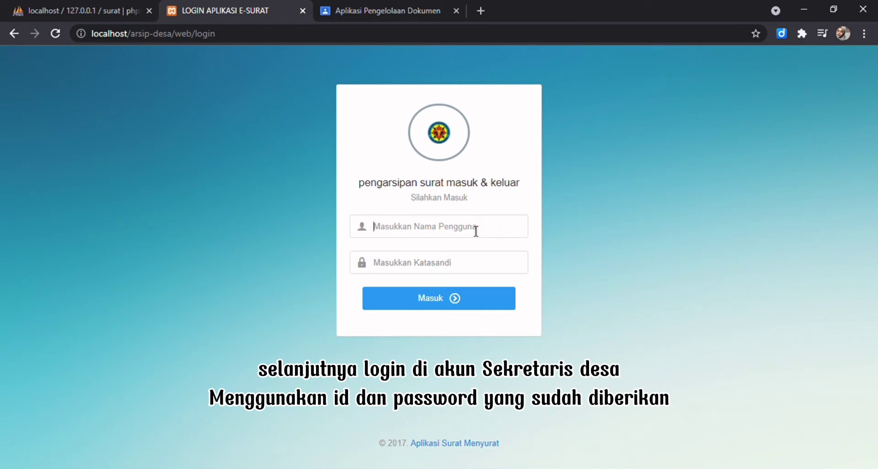
# Log in with the Sekretaris Desa username and password.
pyautogui.write('user')
pyautogui.click(455, 272)
pyautogui.write('us')
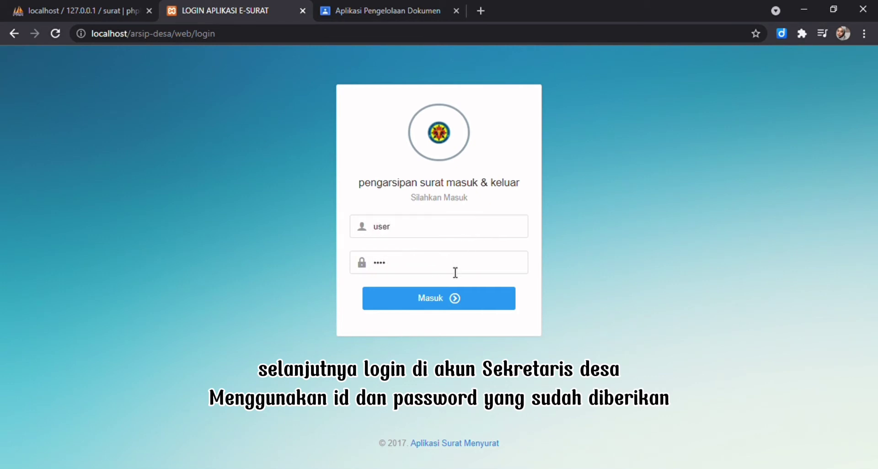
pyautogui.press('Return')
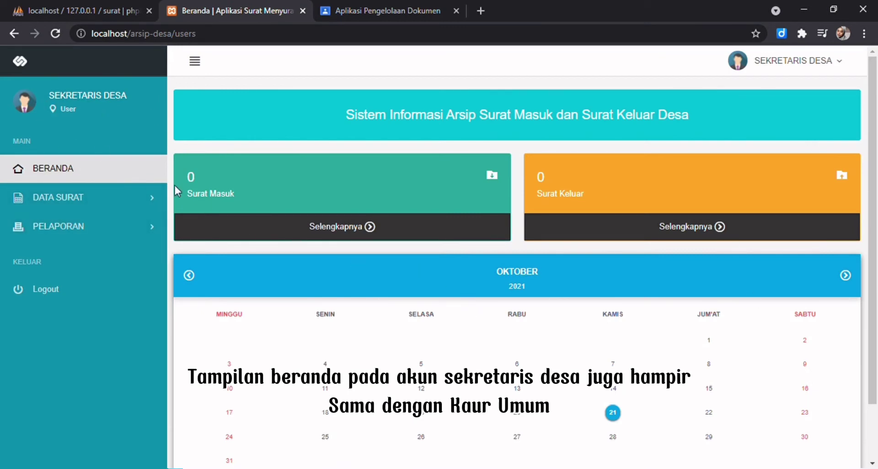
# Browse the Surat Masuk and Surat Keluar lists, returning to Surat Masuk.
pyautogui.click(128, 205)
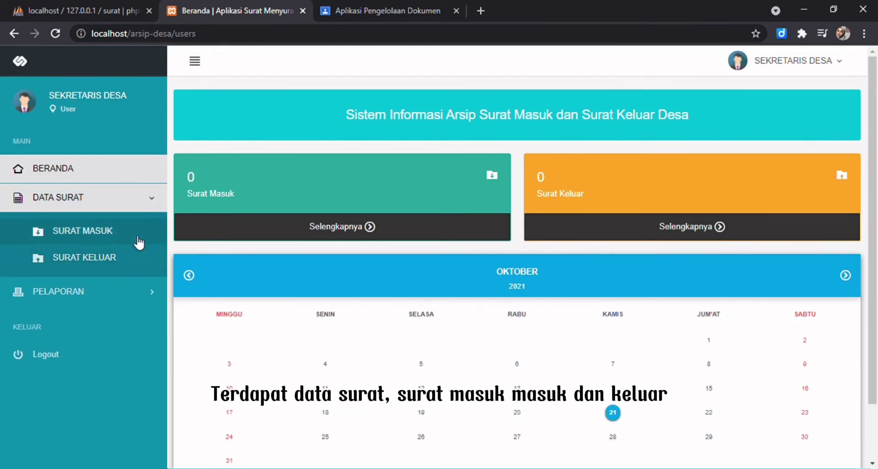
pyautogui.click(137, 232)
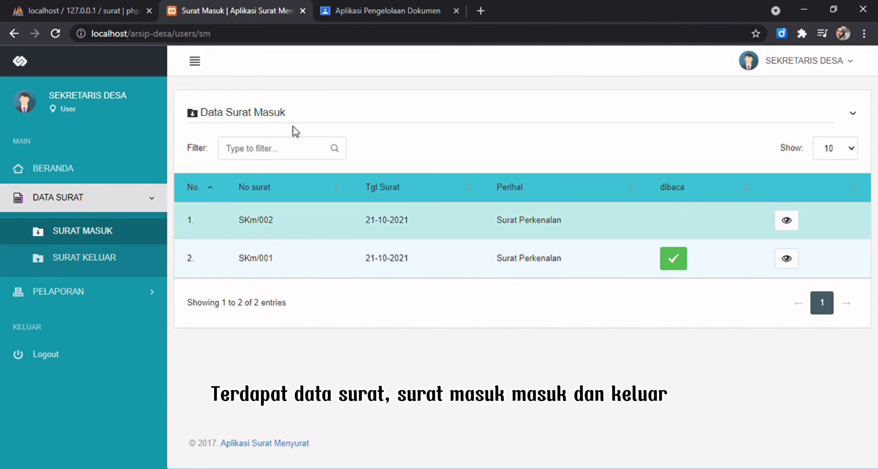
pyautogui.click(139, 268)
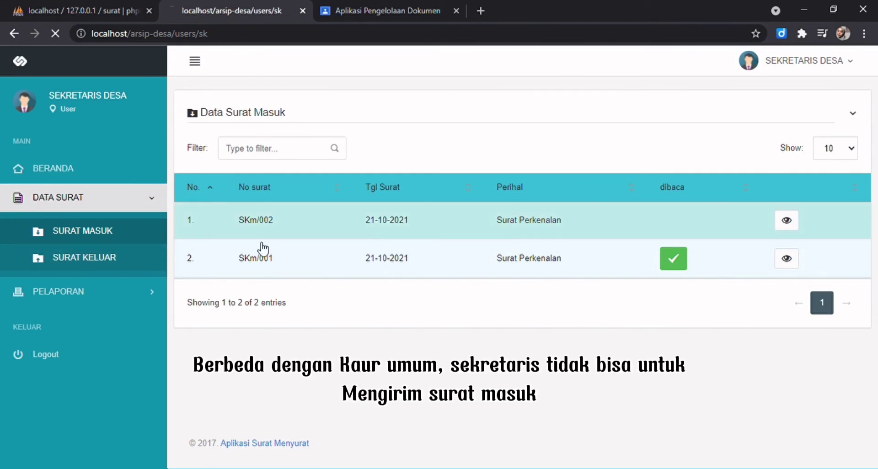
pyautogui.click(147, 232)
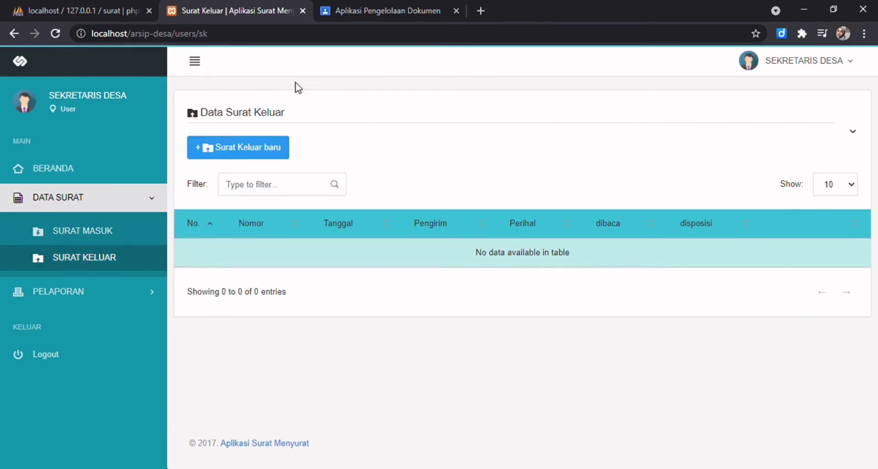
pyautogui.click(147, 233)
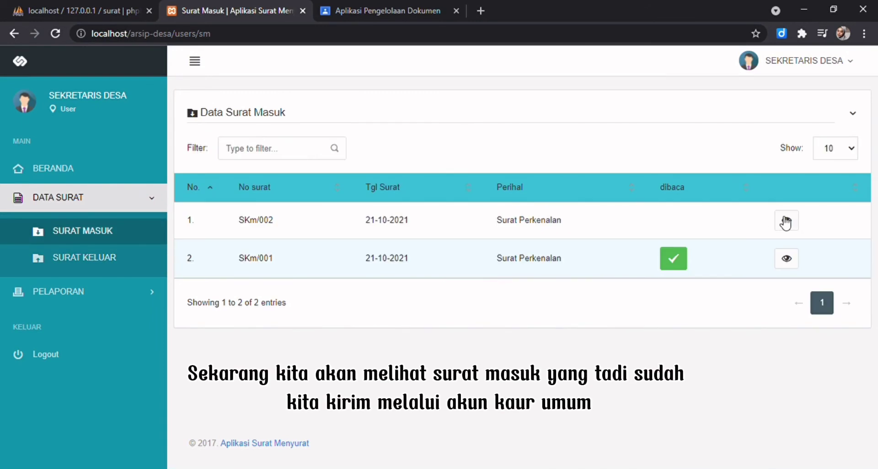
# Open letter SKm/002's details and download and open surat_masukk.docx.
pyautogui.click(786, 223)
pyautogui.click(708, 315)
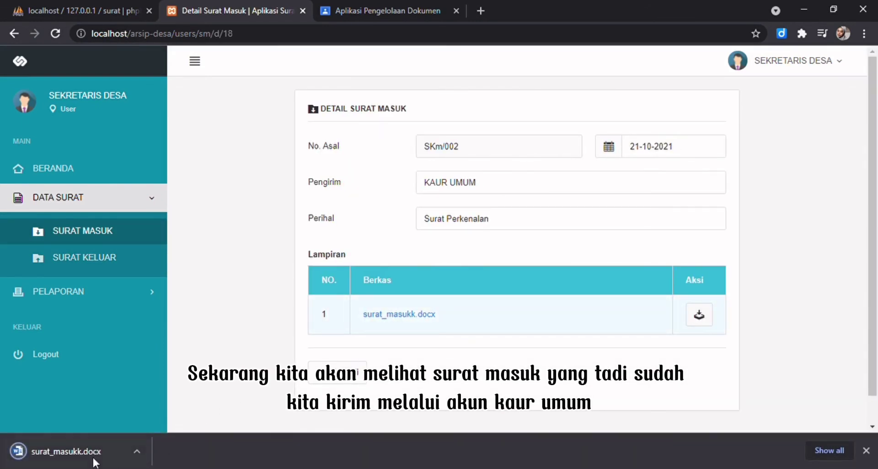
pyautogui.click(98, 452)
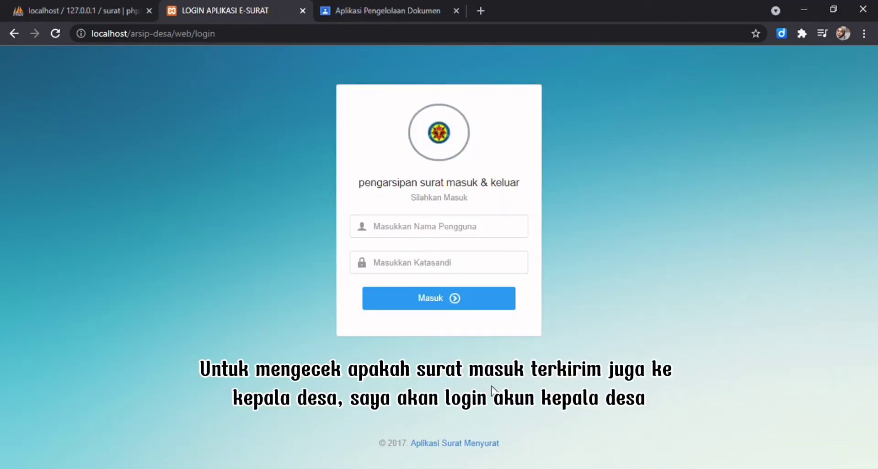
# Log in as Kepala Desa and browse the incoming and outgoing letter lists.
pyautogui.click(429, 233)
pyautogui.write('admin')
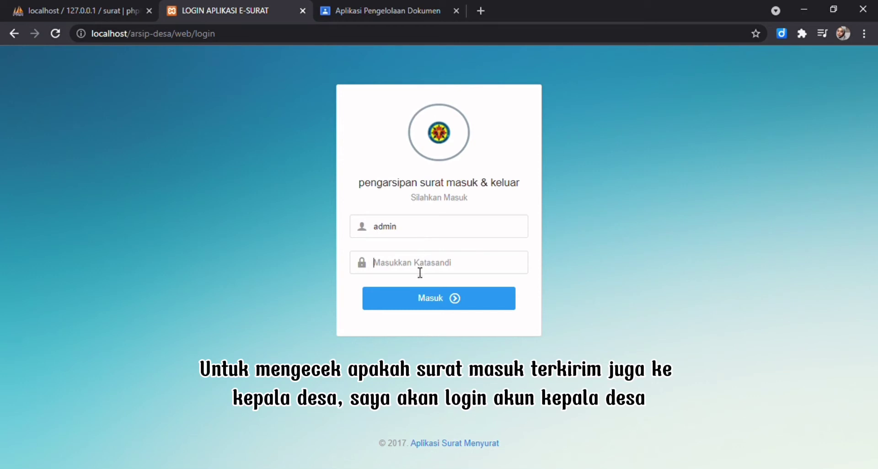
pyautogui.write('ad')
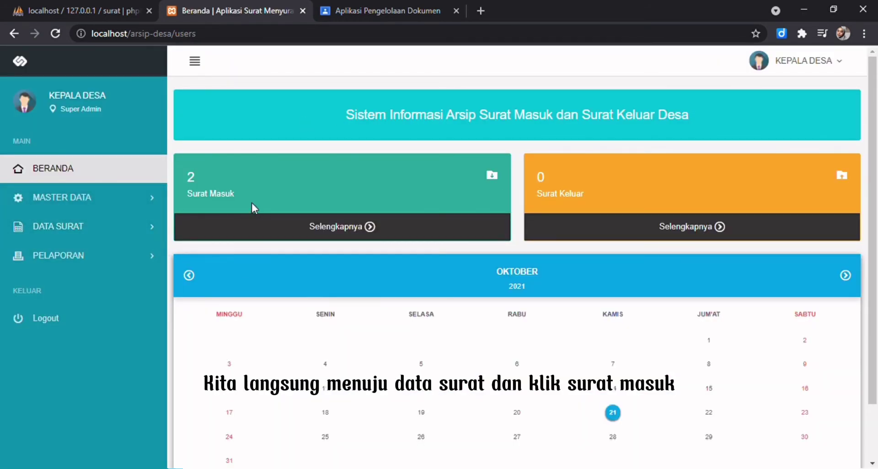
pyautogui.click(137, 226)
pyautogui.click(118, 258)
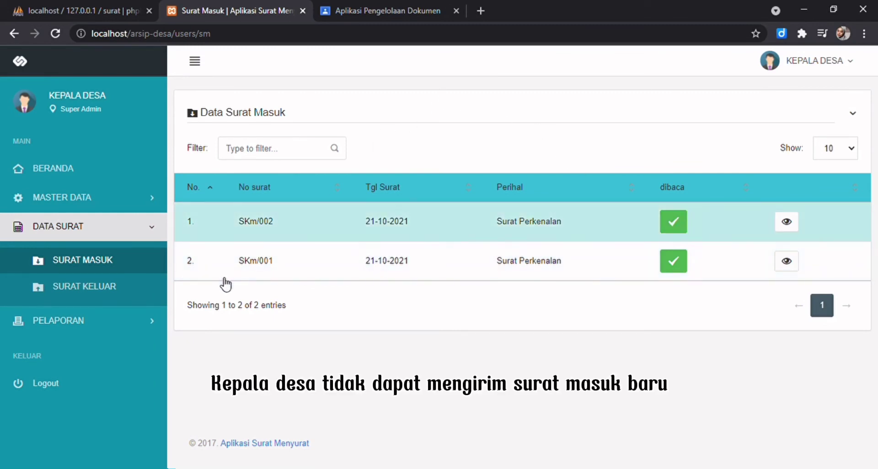
pyautogui.click(120, 296)
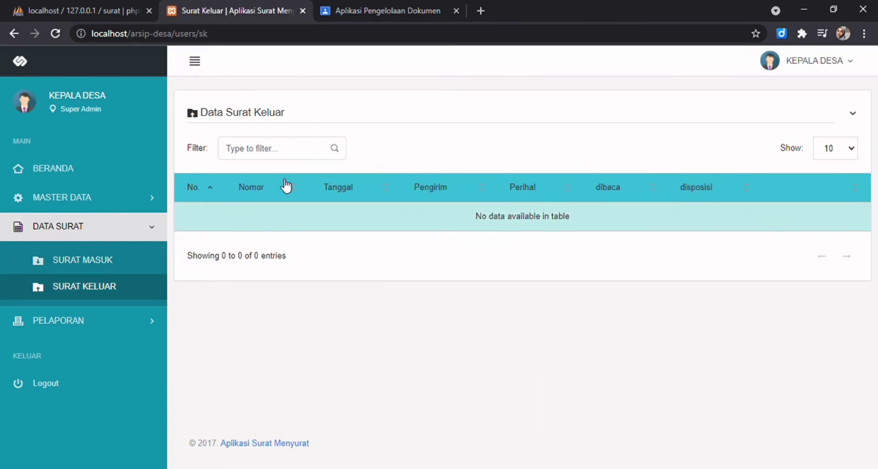
pyautogui.click(118, 267)
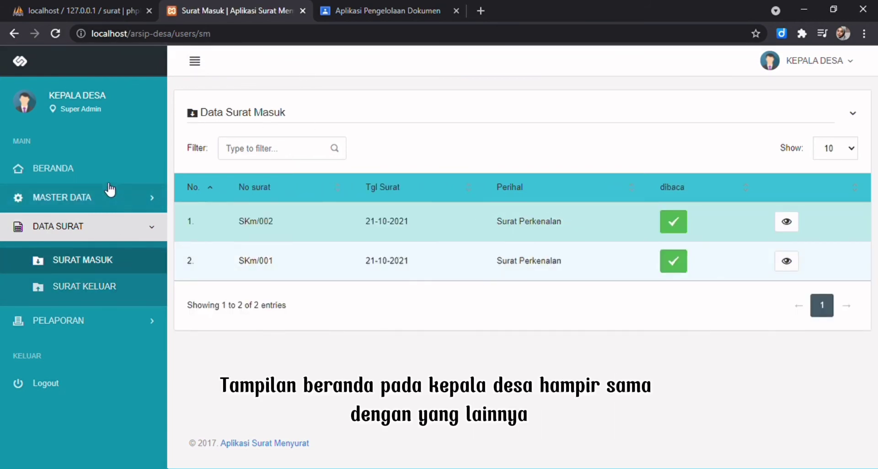
# Visit Beranda and Master Data, then return to Surat Masuk showing SKm/002 and SKm/001.
pyautogui.click(111, 173)
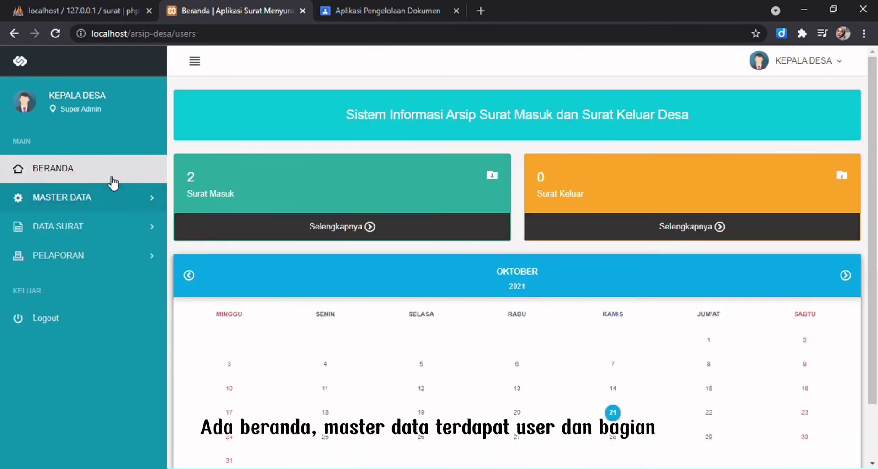
pyautogui.click(109, 199)
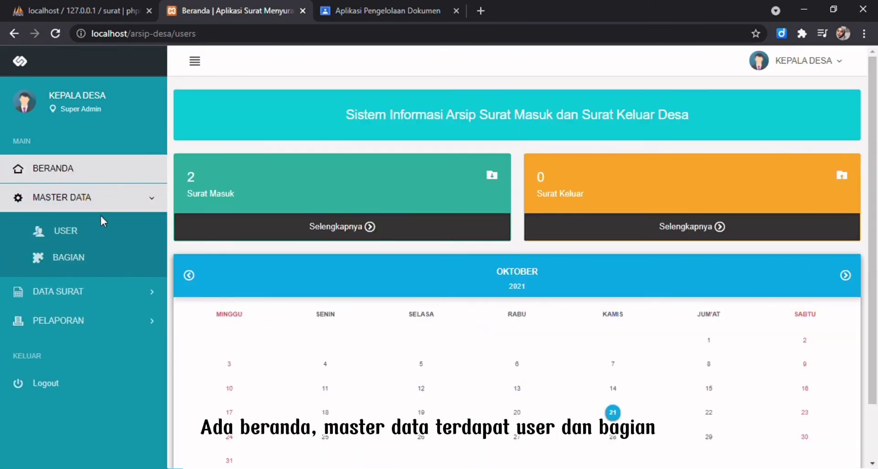
pyautogui.click(97, 289)
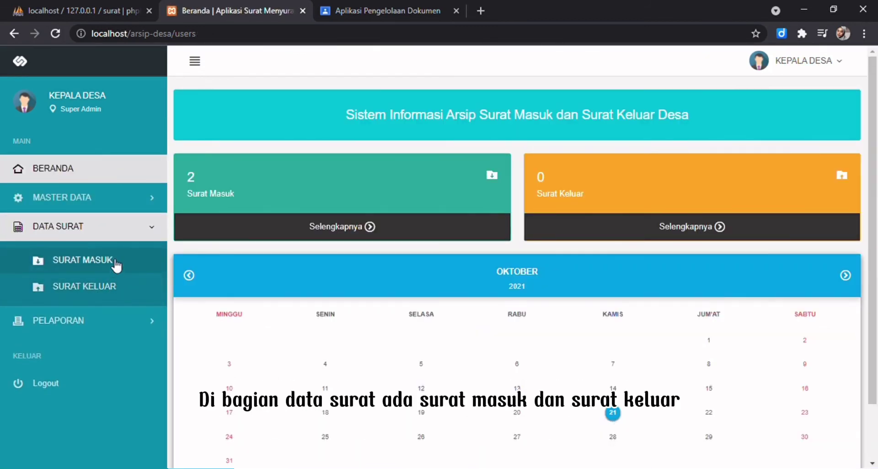
pyautogui.click(113, 260)
pyautogui.click(118, 287)
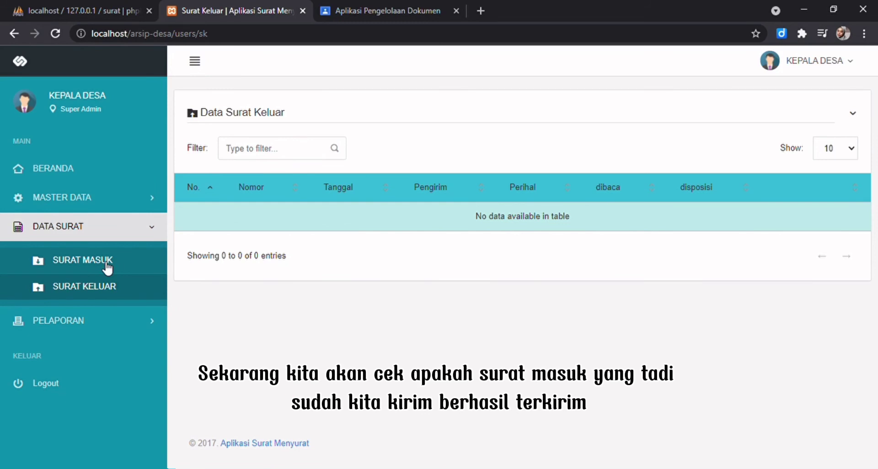
pyautogui.click(104, 263)
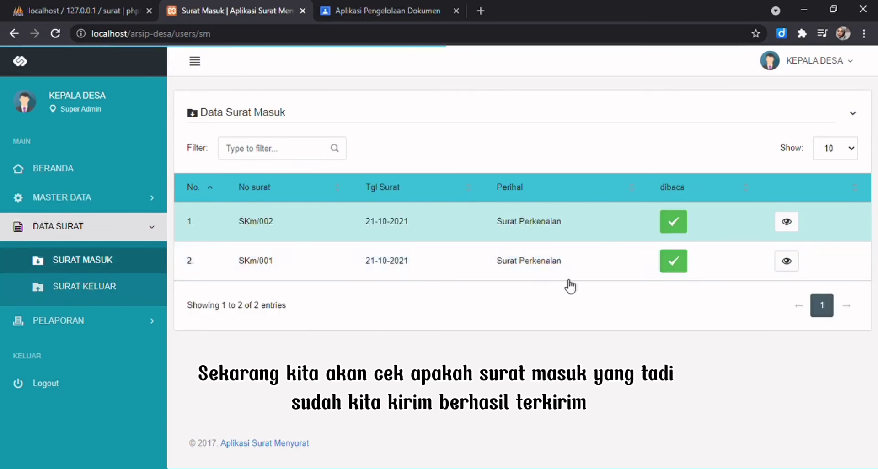
# View incoming letter SKm/002's details, then open the Master Data User list.
pyautogui.click(794, 227)
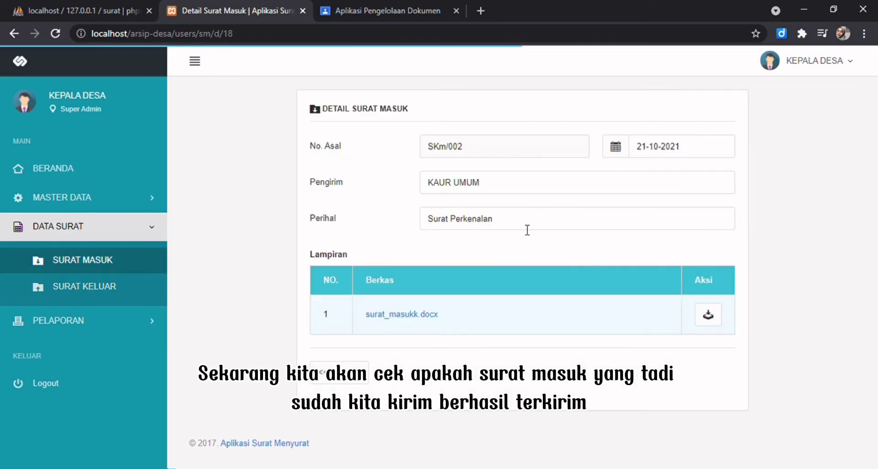
pyautogui.click(83, 197)
pyautogui.click(104, 229)
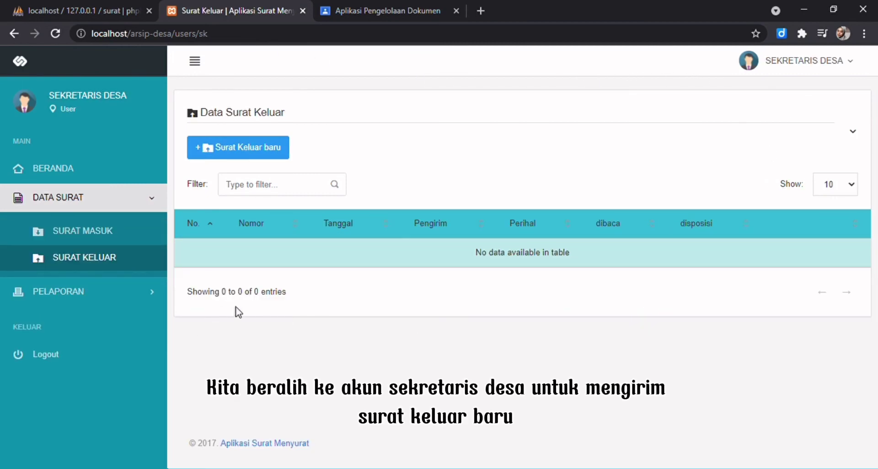
# Start a new outgoing letter with subject 'surat pemesanan barang'.
pyautogui.click(243, 149)
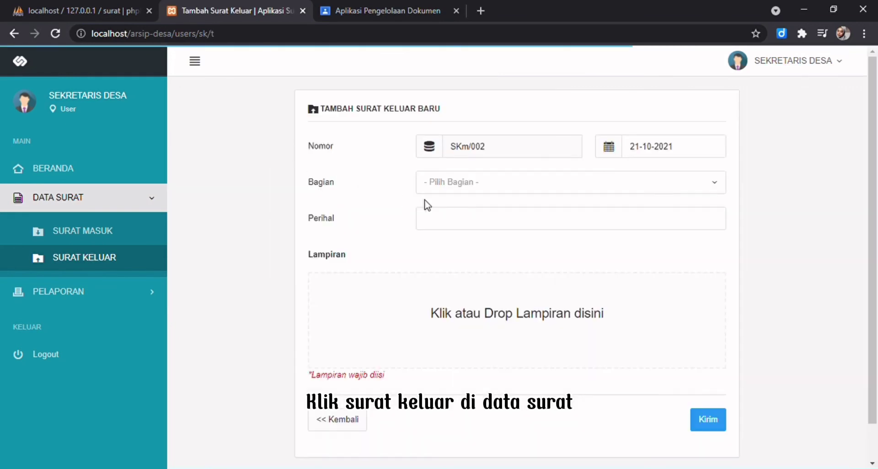
pyautogui.click(450, 219)
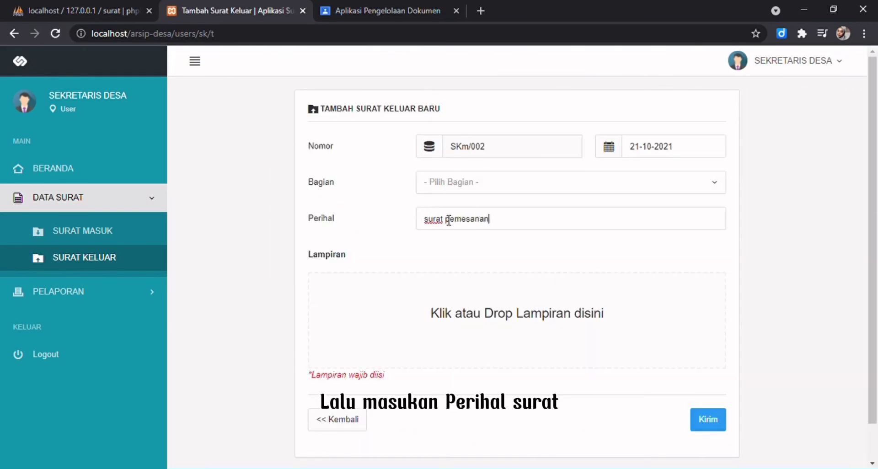
pyautogui.write('surat pemesanan a')
pyautogui.press('BackSpace')
pyautogui.write('barang')
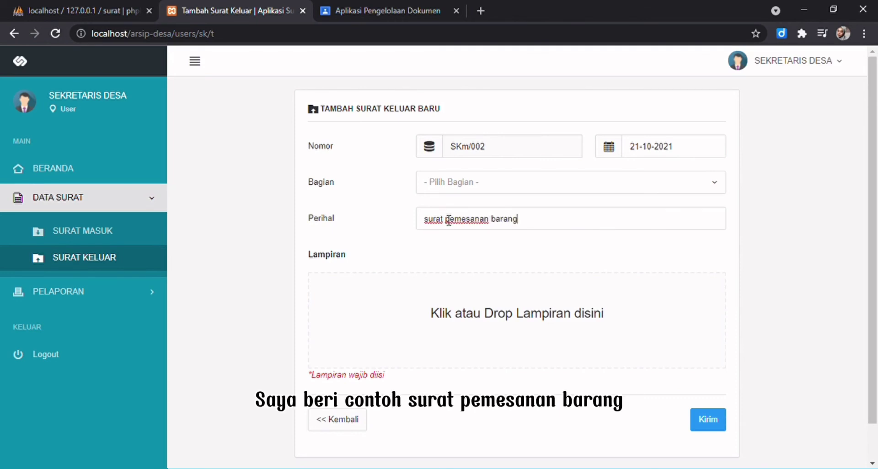
# Attach the letter document in Lampiran and send the outgoing letter.
pyautogui.click(475, 355)
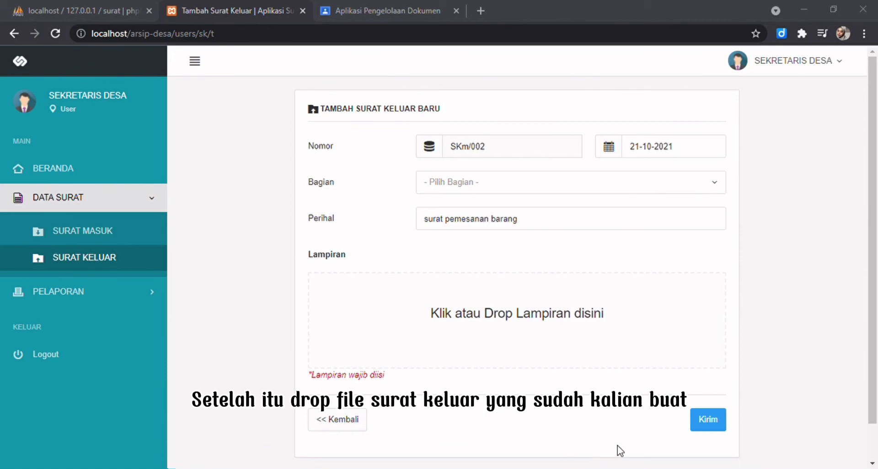
pyautogui.scroll(-3, 526, 366)
pyautogui.click(711, 388)
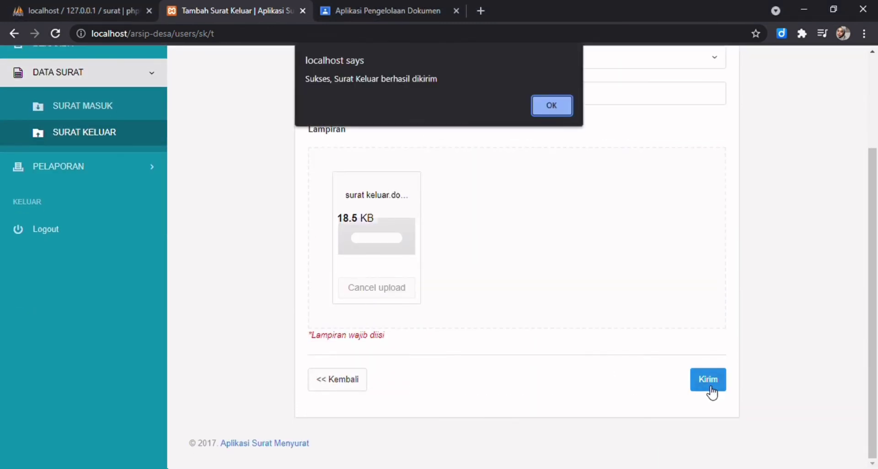
pyautogui.click(565, 108)
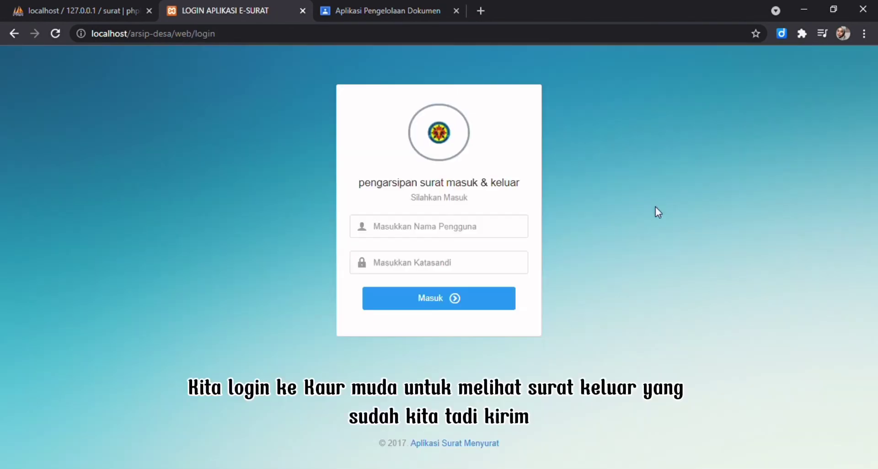
# Log in with the Kaur Umum username and password.
pyautogui.write('admin2')
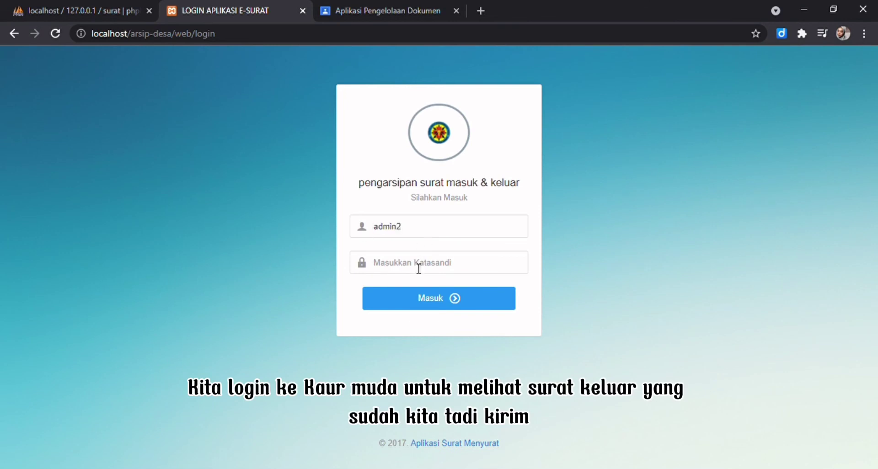
pyautogui.click(418, 269)
pyautogui.write('admin2')
pyautogui.press('Return')
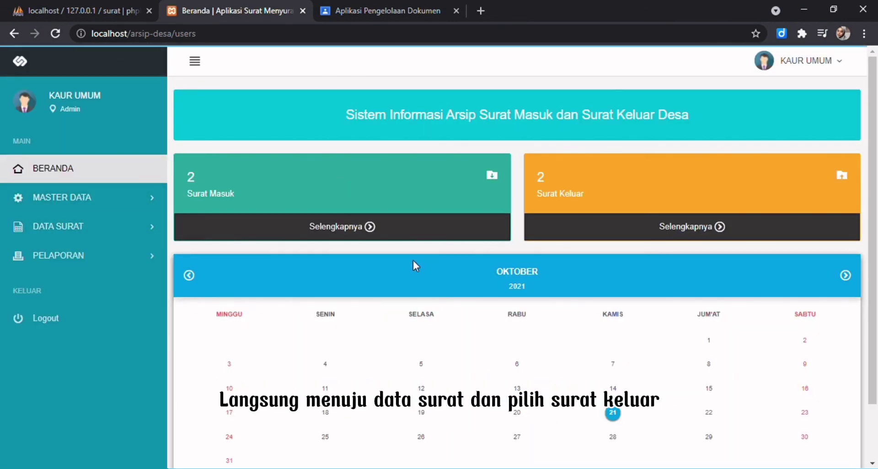
# Open outgoing letter SKm/002's details and download and open surat_keluar1.docx.
pyautogui.click(90, 239)
pyautogui.click(100, 291)
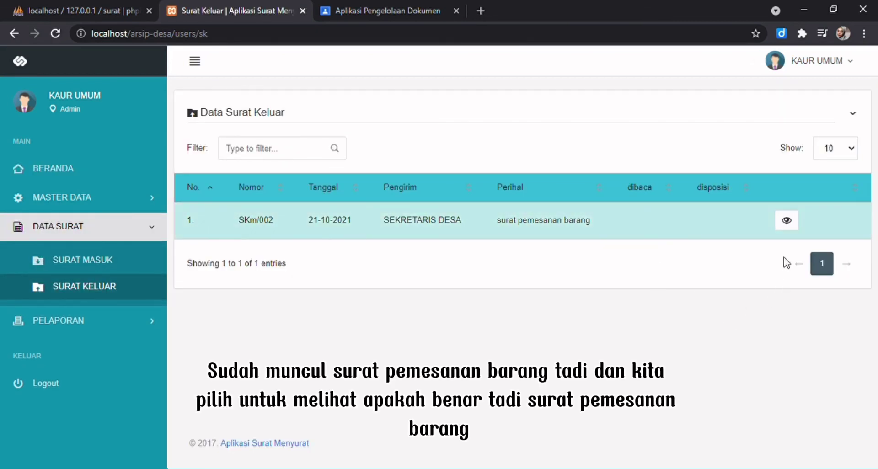
pyautogui.click(787, 221)
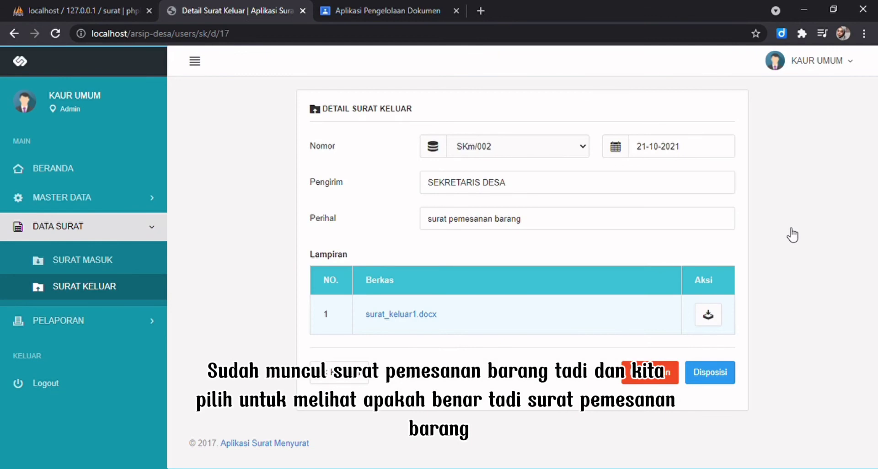
pyautogui.click(708, 315)
pyautogui.click(69, 451)
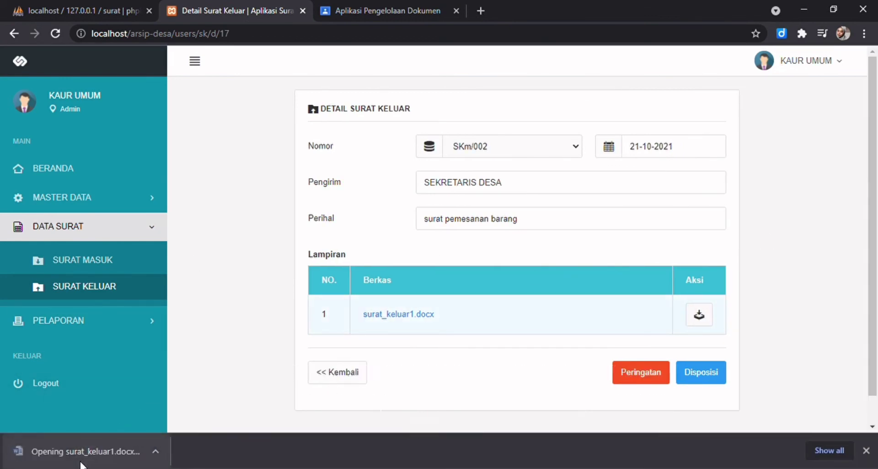
# Close Disposisi without choosing a section, then flag SKm/002 with Peringatan.
pyautogui.click(726, 380)
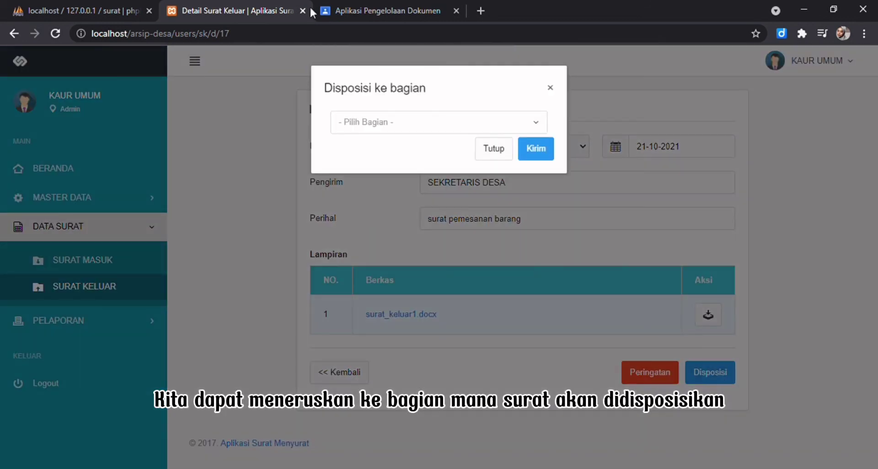
pyautogui.click(407, 122)
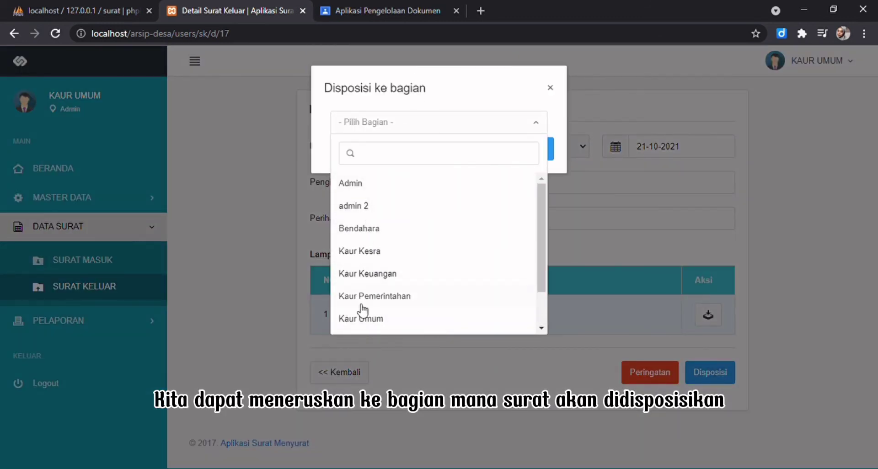
pyautogui.scroll(-2, 393, 256)
pyautogui.scroll(2, 403, 280)
pyautogui.scroll(-2, 448, 222)
pyautogui.click(586, 231)
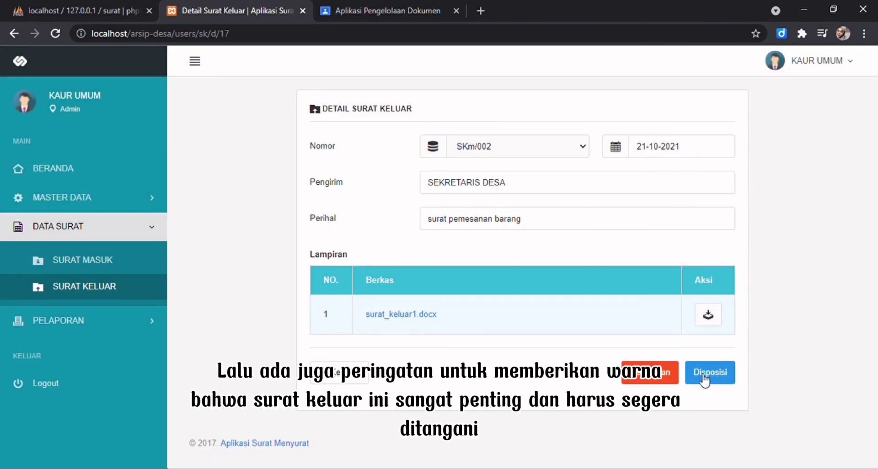
pyautogui.click(659, 373)
pyautogui.click(497, 108)
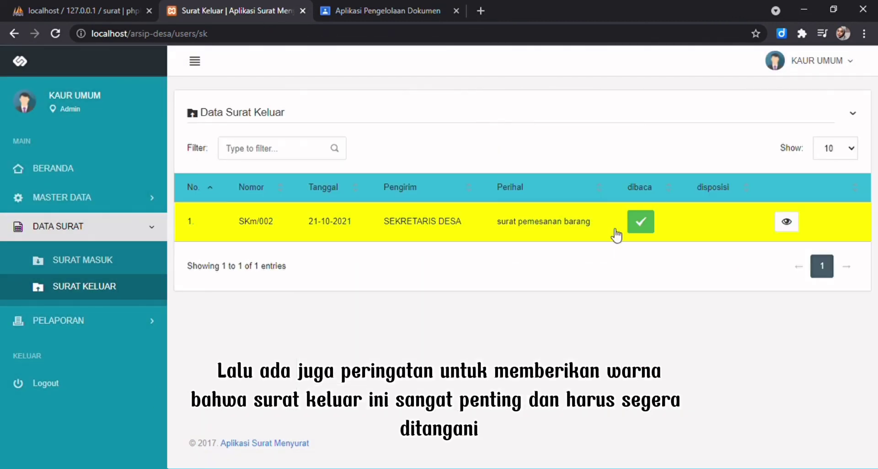